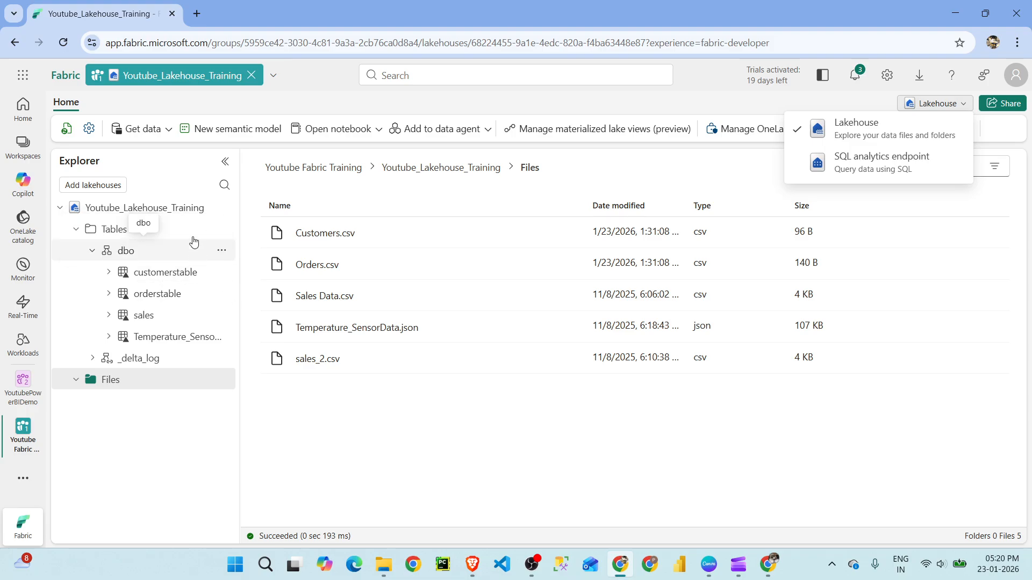
# - Switch the lakehouse to its SQL analytics endpoint and expand the tables of the dbo schema
pyautogui.click(895, 162)
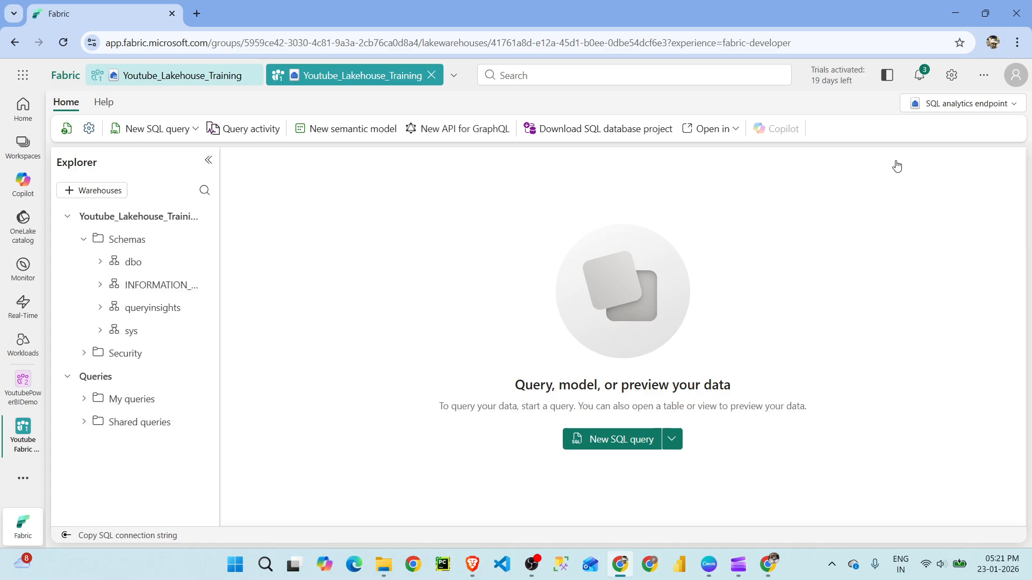
pyautogui.click(100, 263)
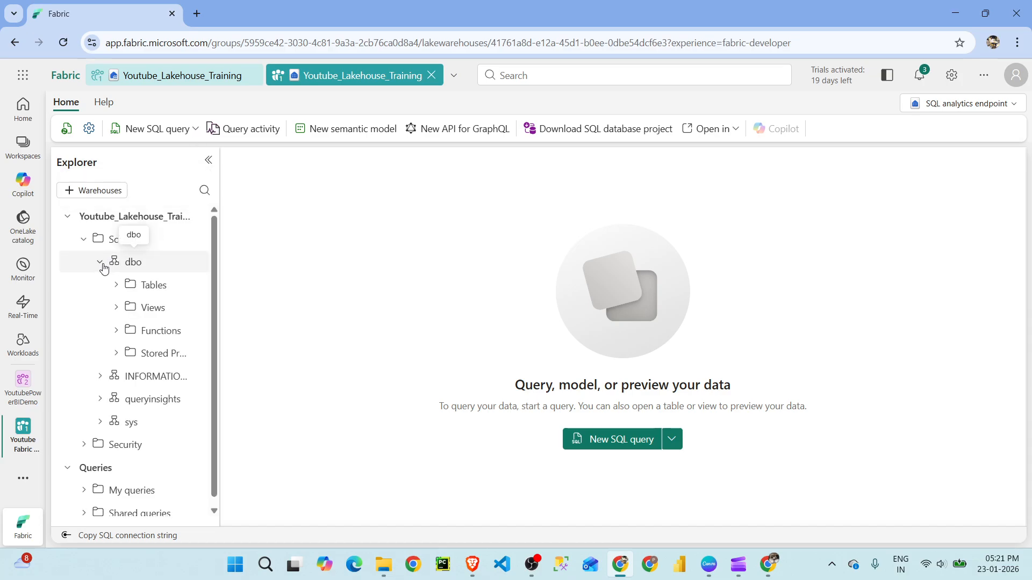
pyautogui.click(115, 287)
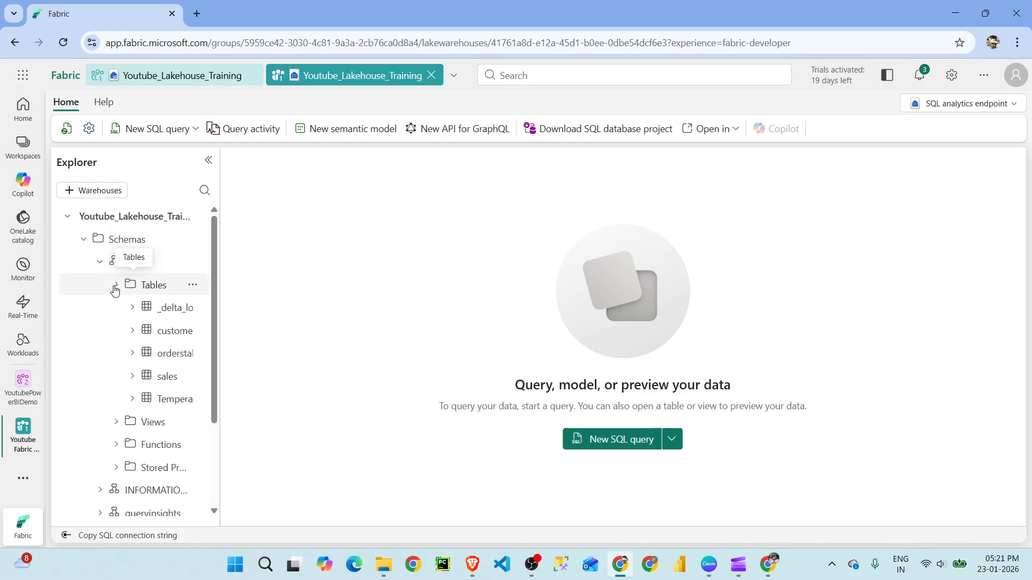
# - Create a new visual query in the SQL analytics endpoint
pyautogui.click(197, 130)
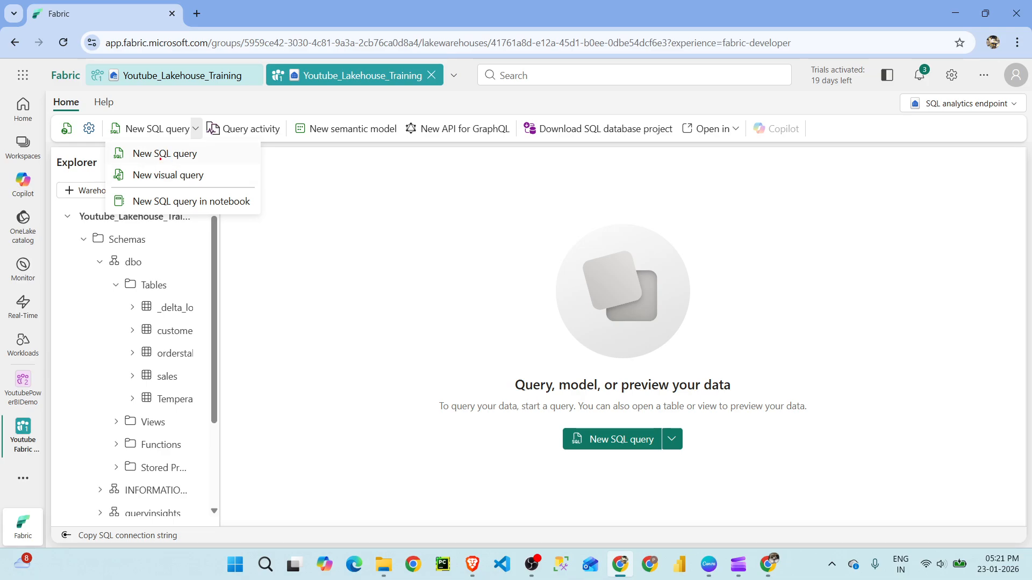
pyautogui.moveTo(112, 165)
pyautogui.mouseDown()
pyautogui.moveTo(176, 189)
pyautogui.moveTo(231, 192)
pyautogui.mouseUp()
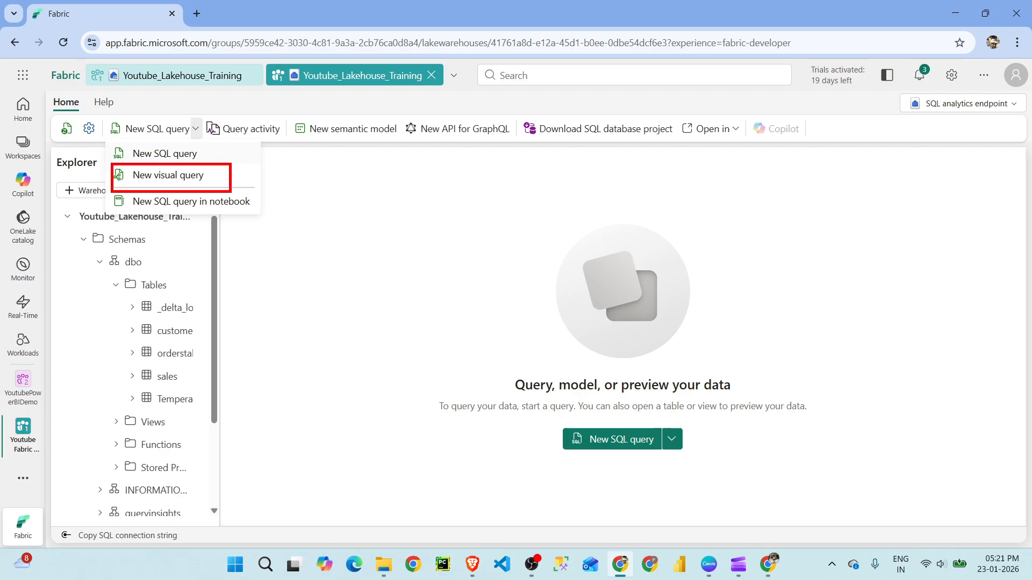
pyautogui.press('Escape')
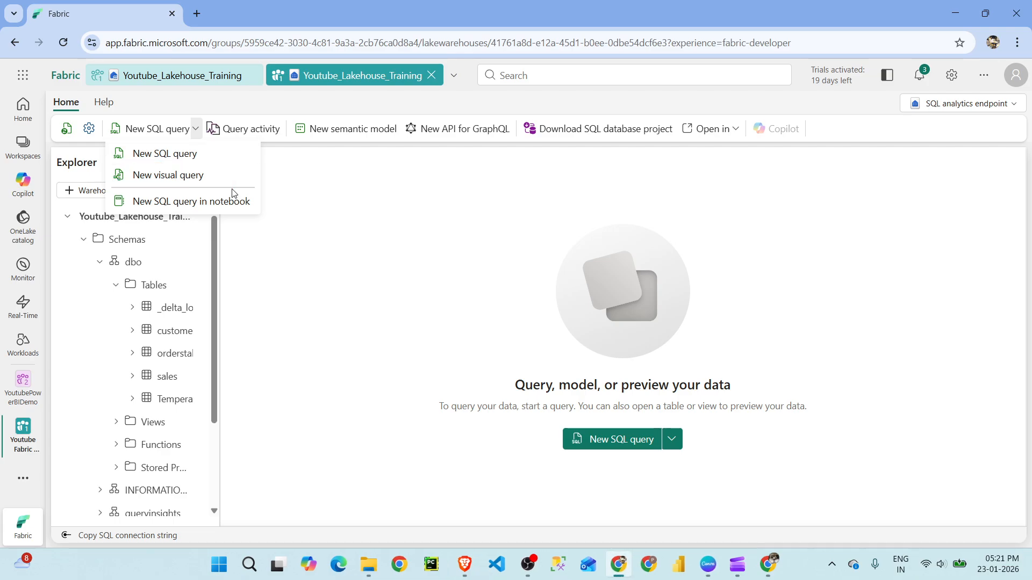
pyautogui.click(190, 178)
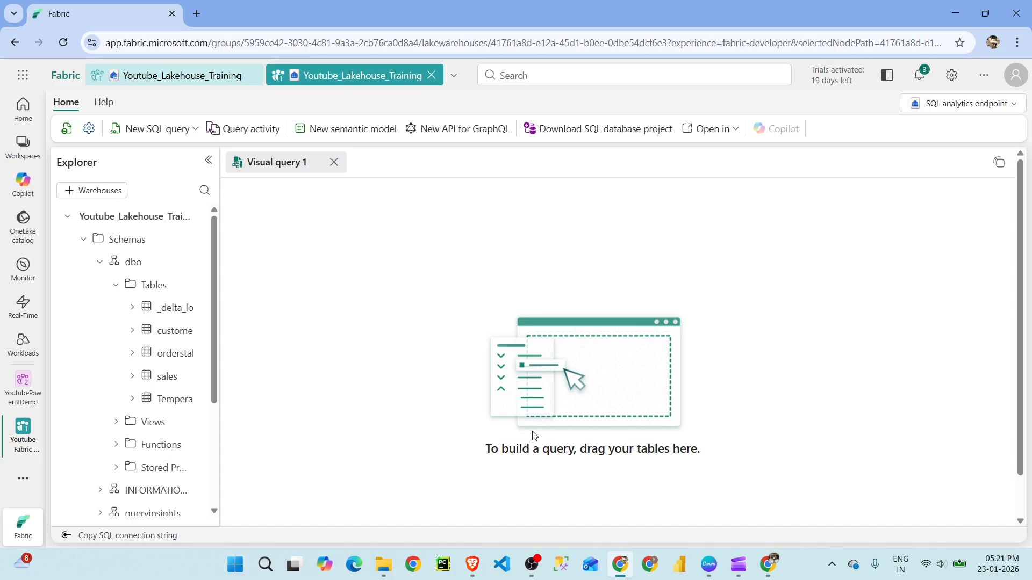
pyautogui.moveTo(469, 430)
pyautogui.mouseDown()
pyautogui.moveTo(498, 447)
pyautogui.moveTo(755, 465)
pyautogui.mouseUp()
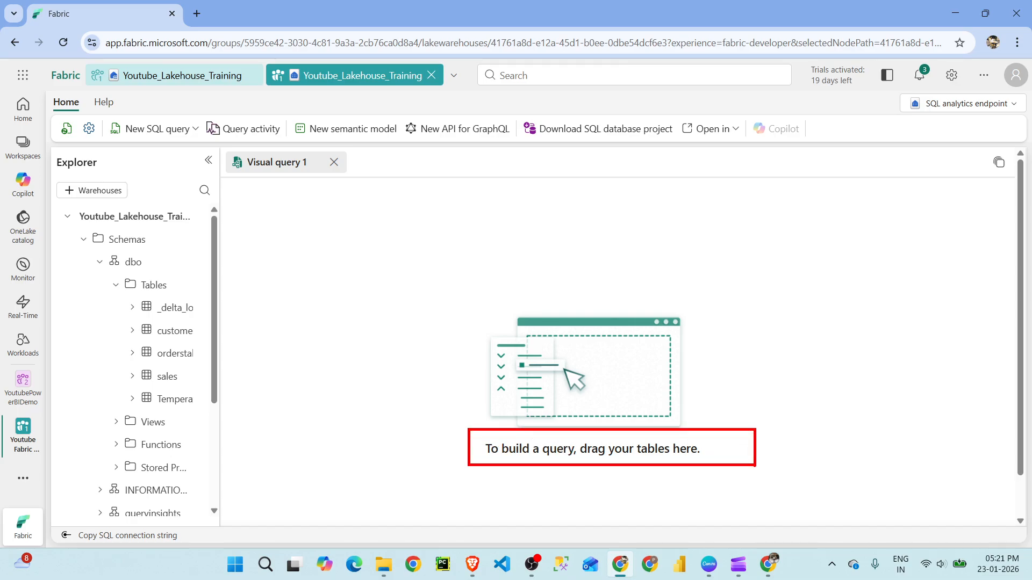
pyautogui.press('Escape')
# - Widen the explorer and add customerstable and orderstable to the visual query canvas
pyautogui.moveTo(220, 171); pyautogui.dragTo(259, 187)
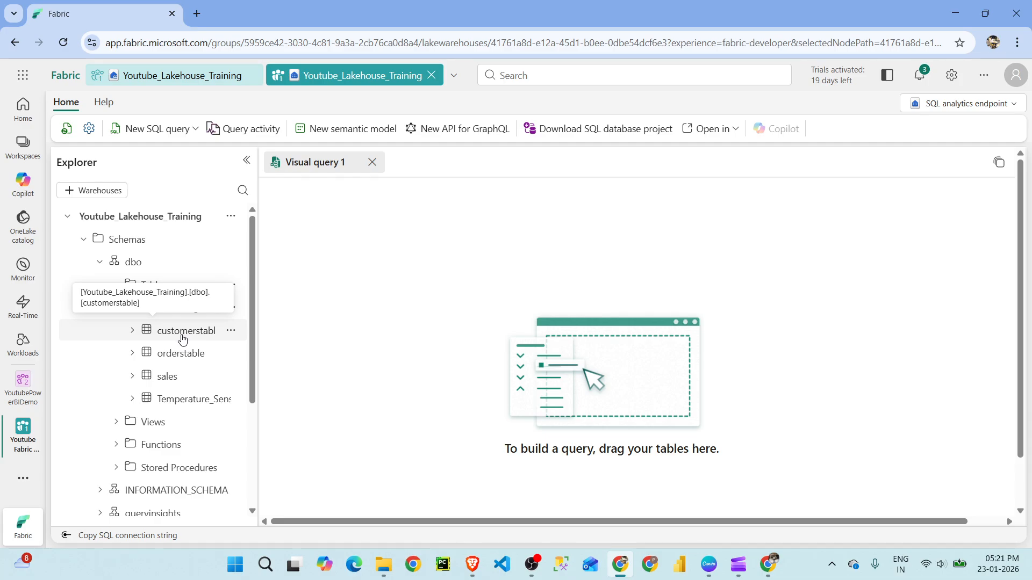
pyautogui.moveTo(181, 337); pyautogui.dragTo(396, 237)
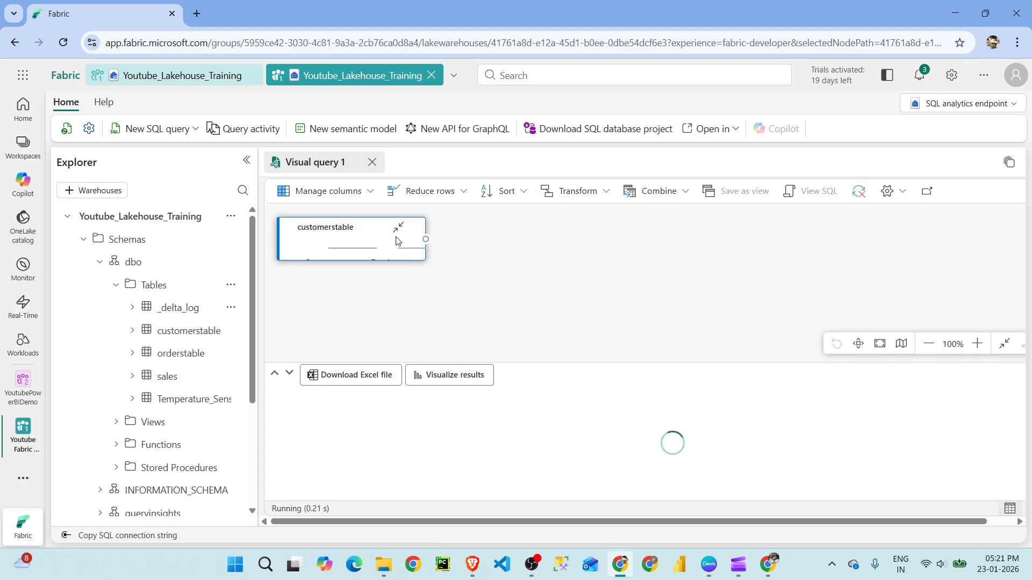
pyautogui.moveTo(203, 355); pyautogui.dragTo(440, 304)
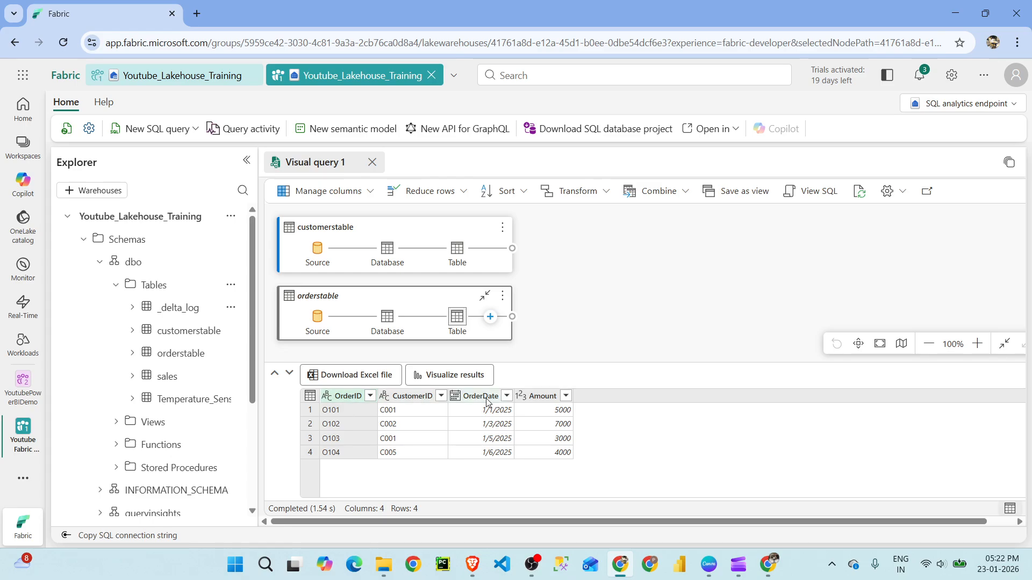
# - Preview both tables' data and rename the CustomerID column of orderstable to CustID
pyautogui.click(422, 227)
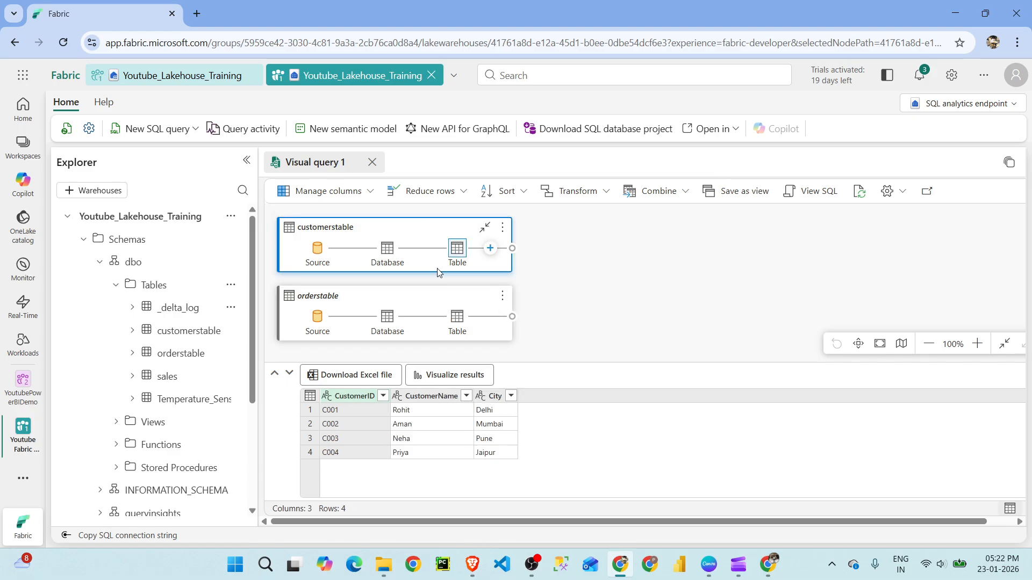
pyautogui.click(419, 293)
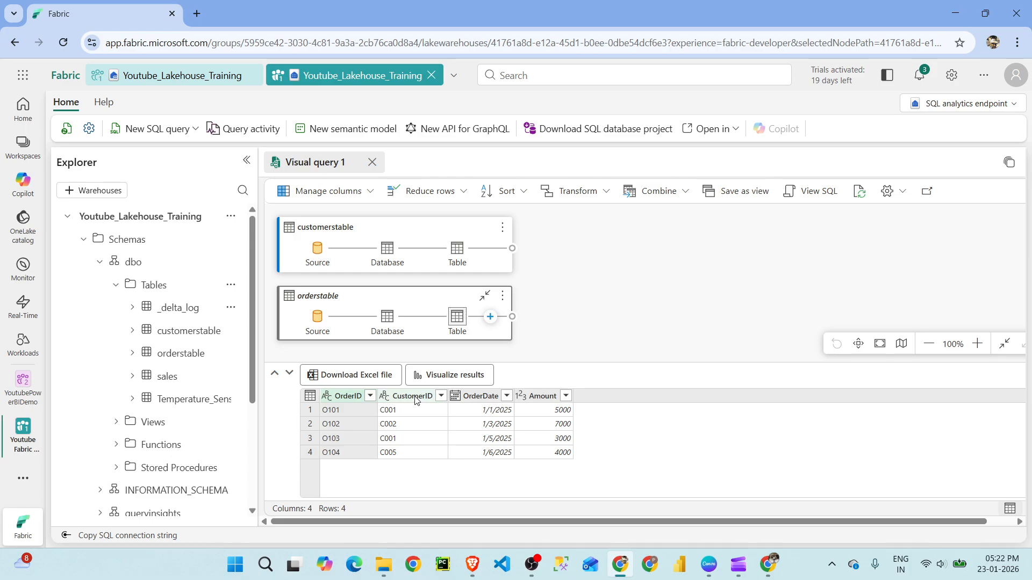
pyautogui.doubleClick(415, 398)
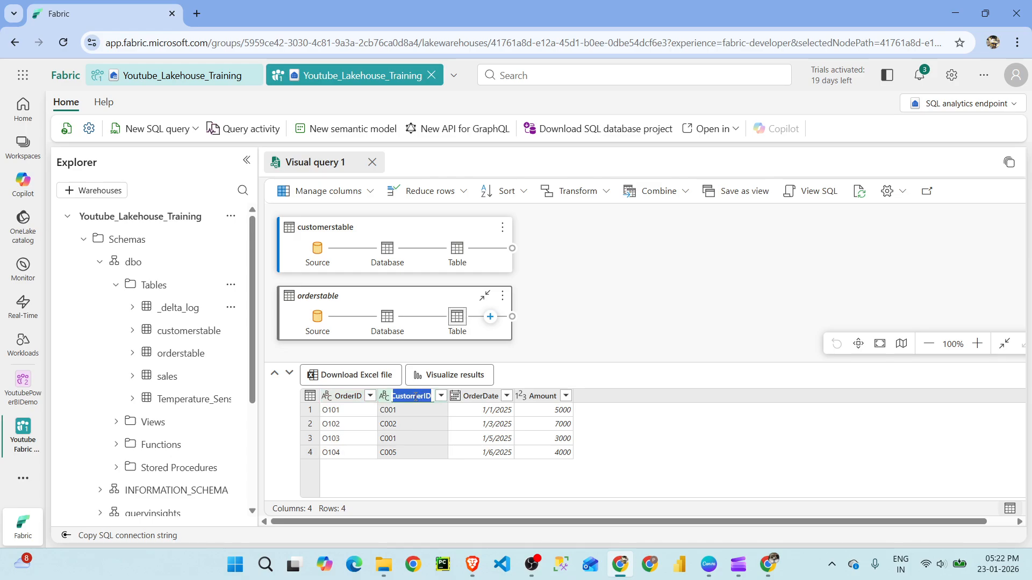
pyautogui.write('CU')
pyautogui.press('Escape')
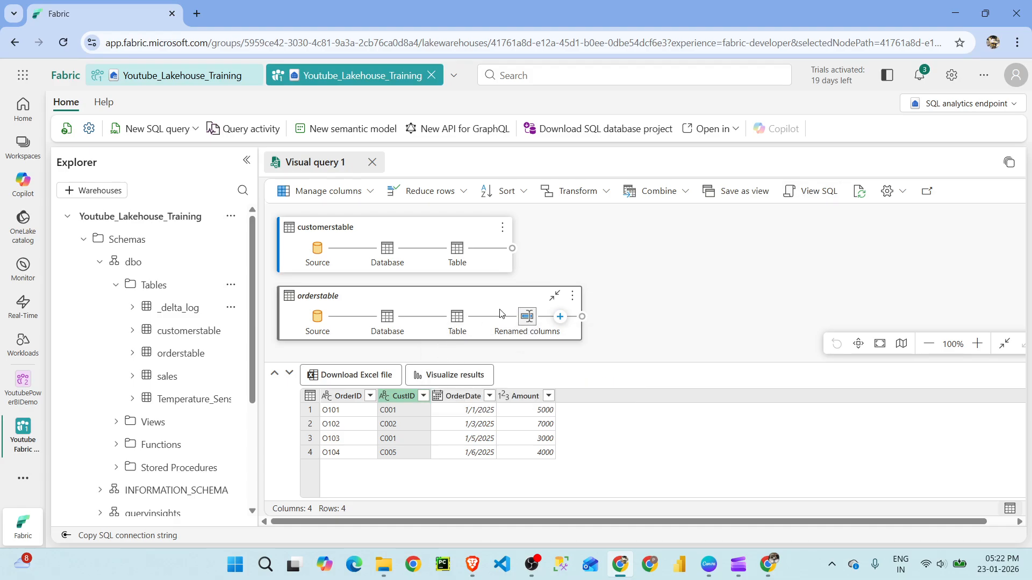
# - View the SQL script generated for the visual query and close it without editing
pyautogui.click(813, 195)
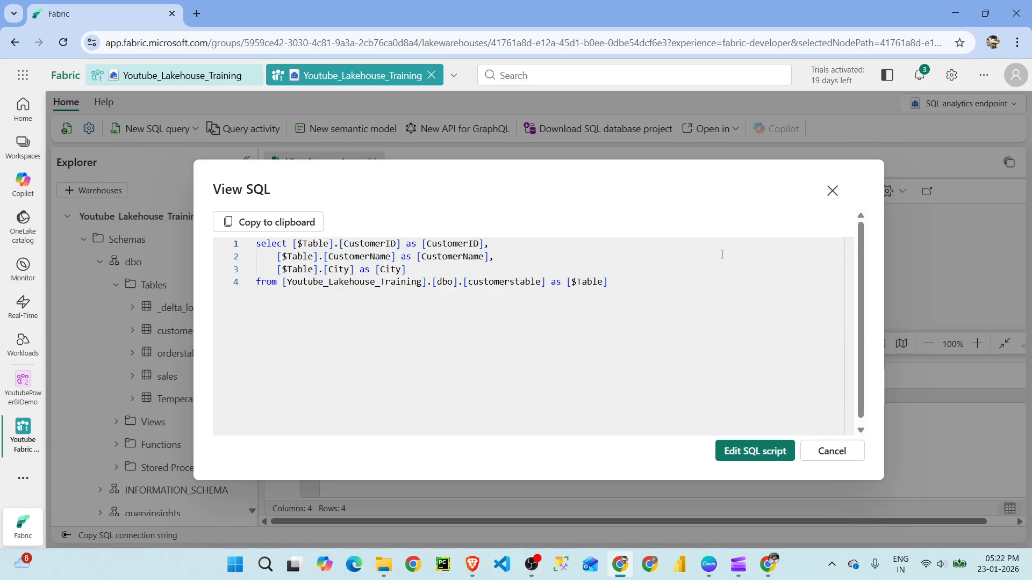
pyautogui.click(834, 198)
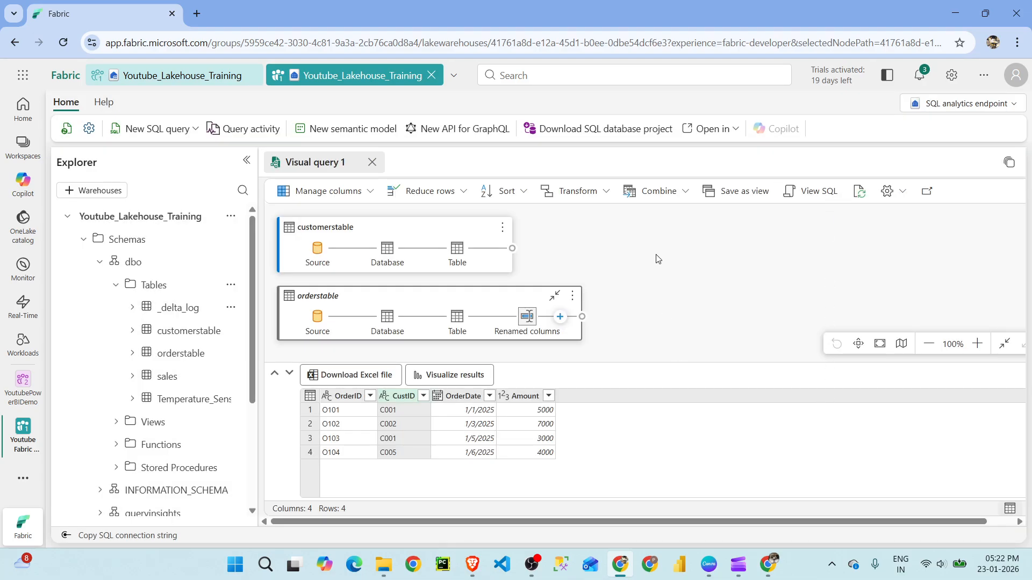
pyautogui.click(820, 195)
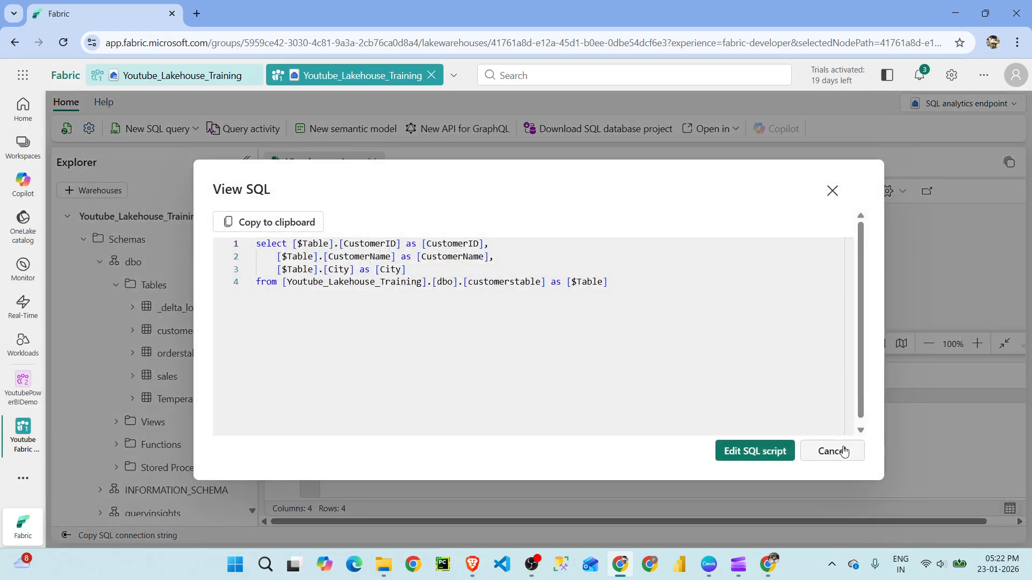
pyautogui.click(845, 456)
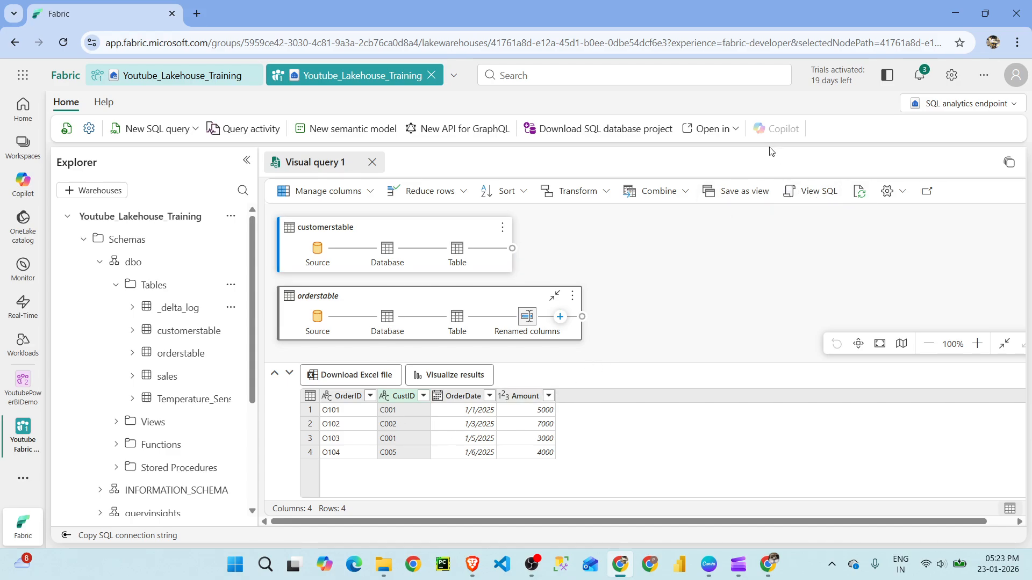
# - Examine the combine, transform, sort, row-reduction and column-management options available for customerstable
pyautogui.moveTo(776, 173)
pyautogui.mouseDown()
pyautogui.moveTo(856, 233)
pyautogui.moveTo(850, 226)
pyautogui.mouseUp()
pyautogui.press('Escape')
pyautogui.moveTo(696, 169); pyautogui.dragTo(718, 216)
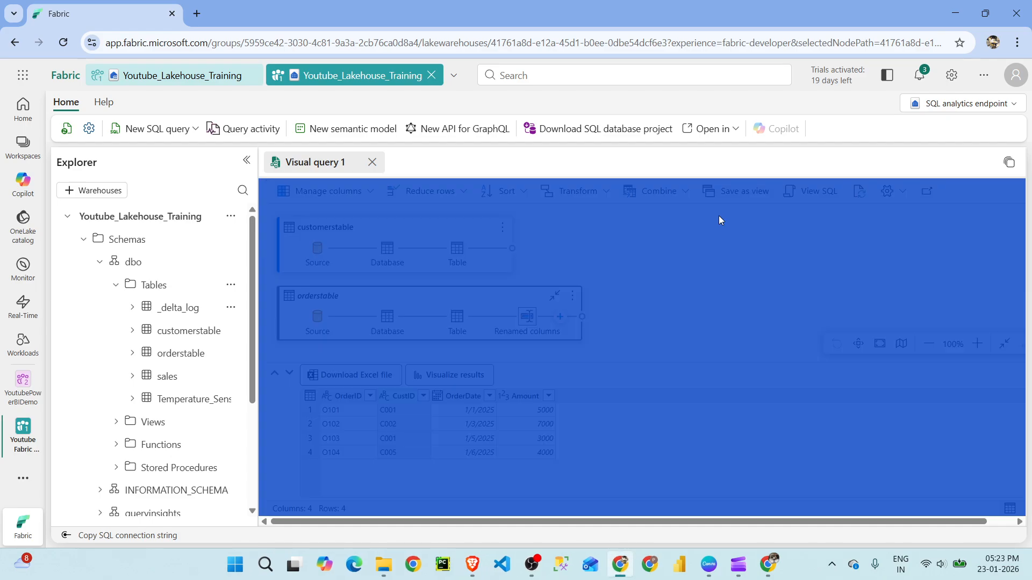
pyautogui.hotkey('ctrl', '2')
pyautogui.click(491, 262)
pyautogui.click(646, 188)
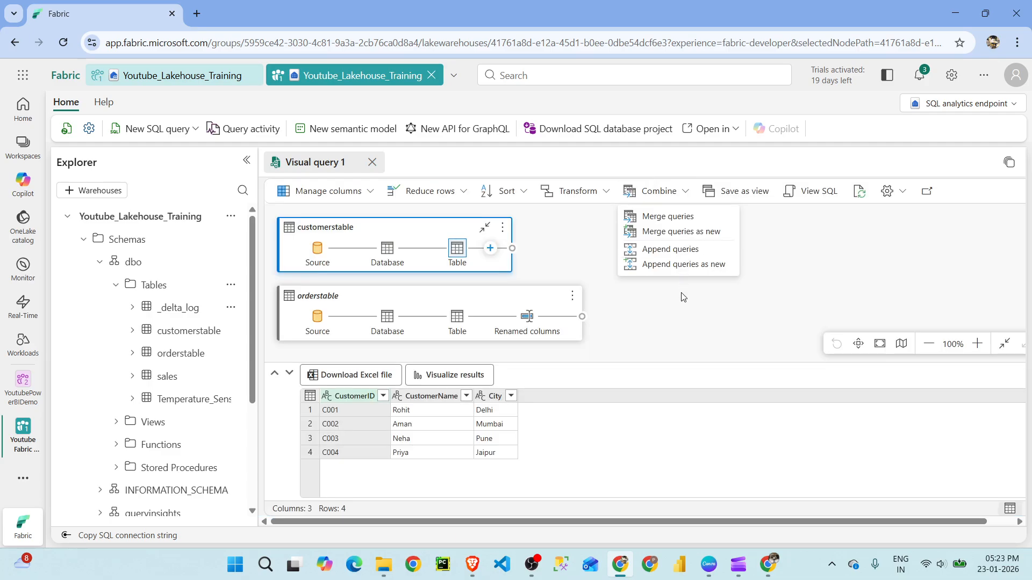
pyautogui.click(786, 270)
pyautogui.hotkey('ctrl', '2')
pyautogui.moveTo(697, 167)
pyautogui.mouseDown()
pyautogui.moveTo(711, 200)
pyautogui.moveTo(776, 232)
pyautogui.mouseUp()
pyautogui.press('Escape')
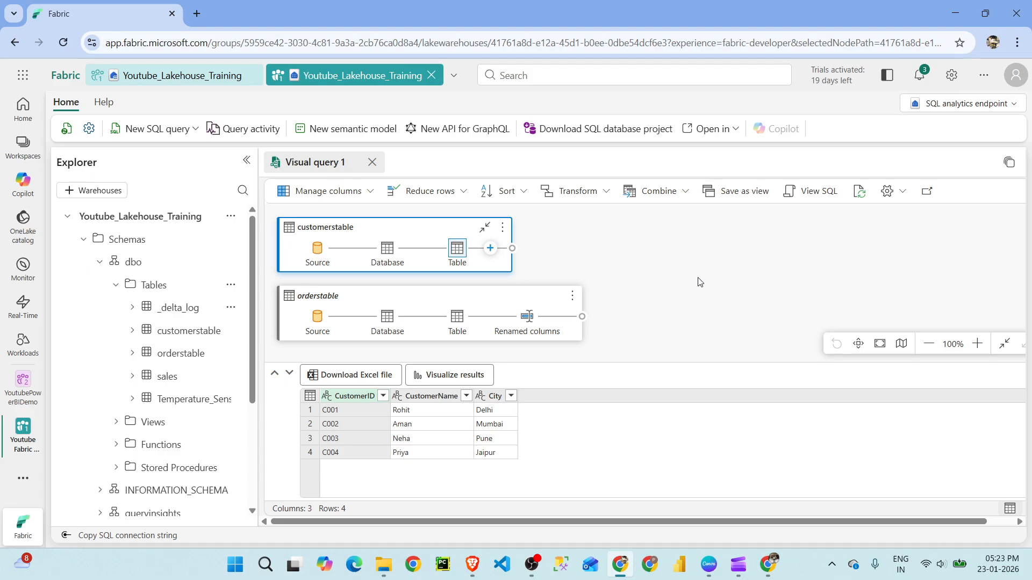
pyautogui.click(609, 195)
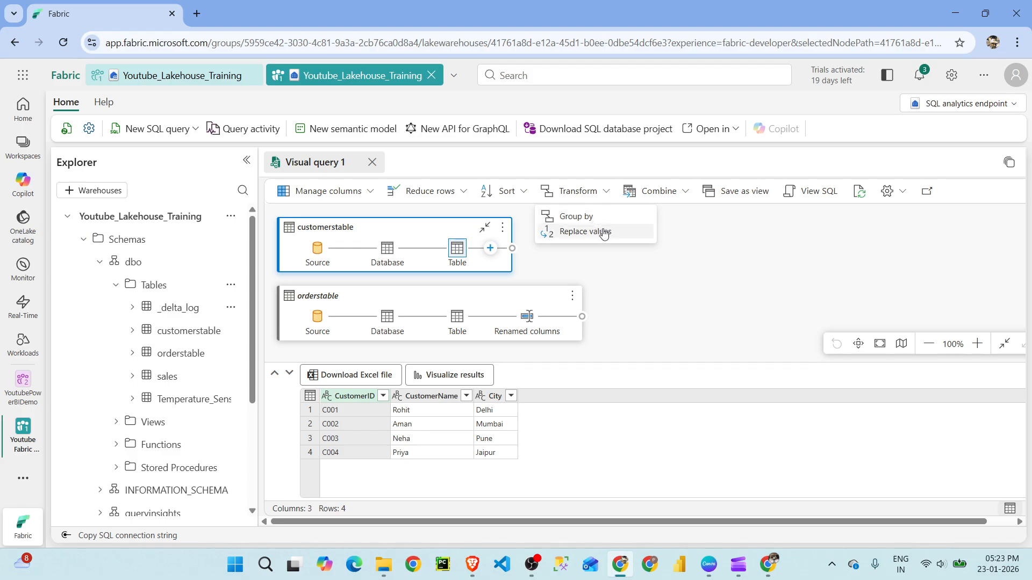
pyautogui.click(515, 192)
pyautogui.click(467, 195)
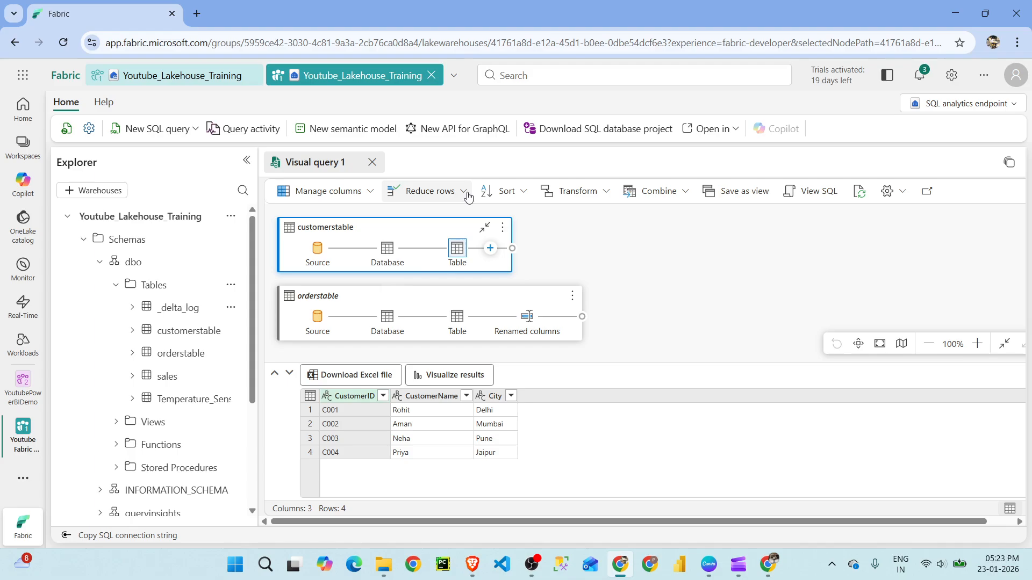
pyautogui.click(370, 193)
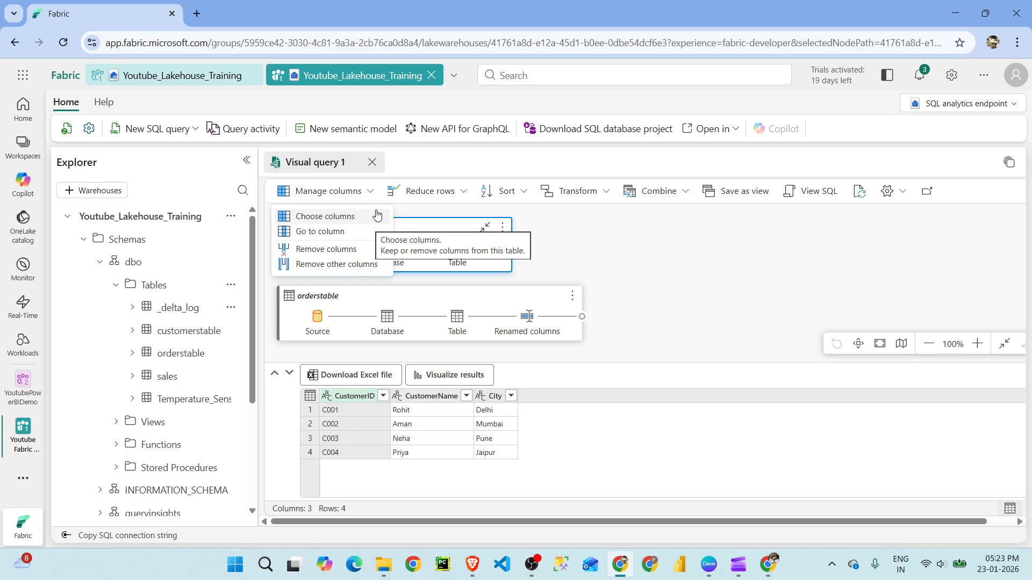
pyautogui.click(617, 239)
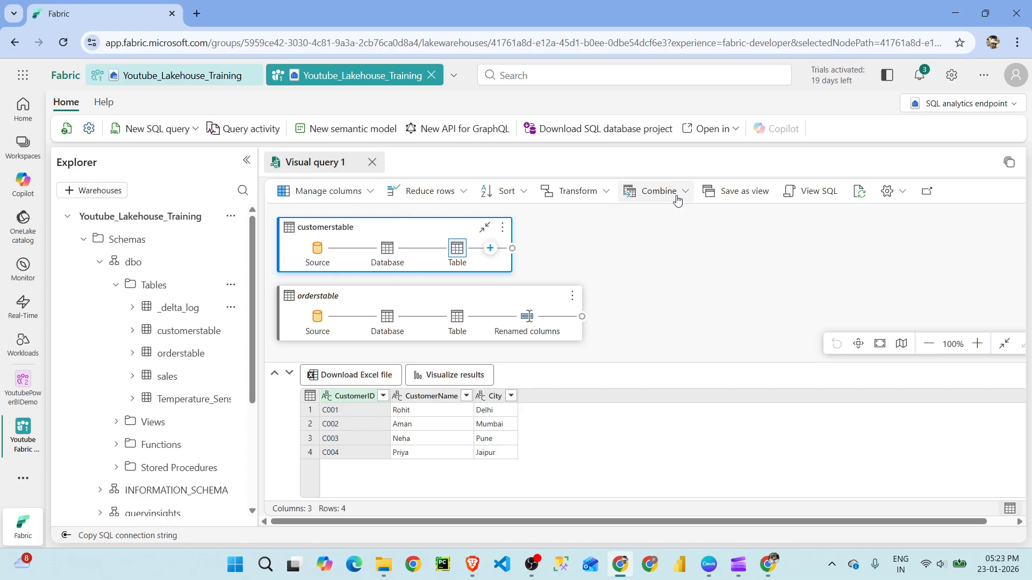
pyautogui.click(686, 192)
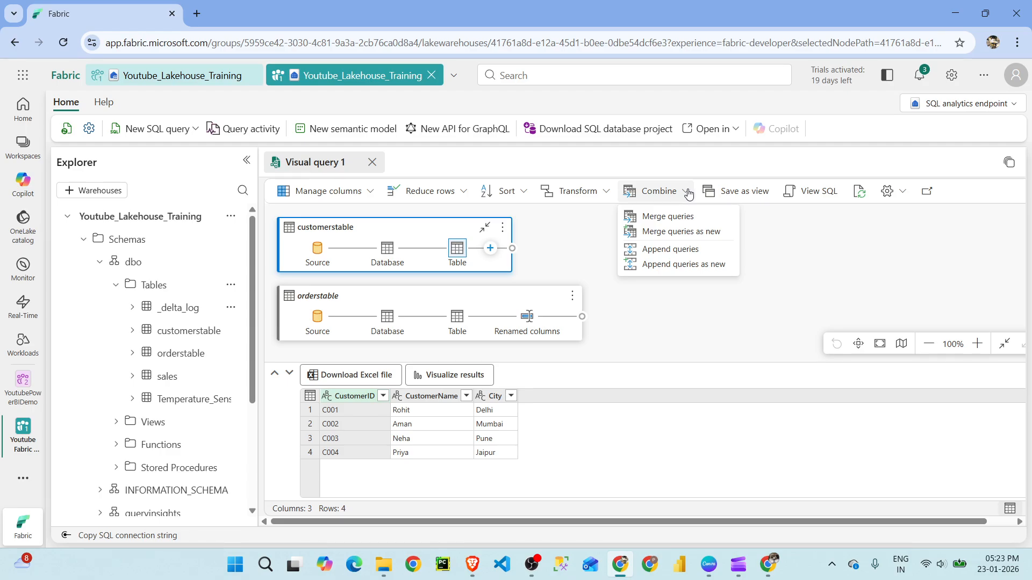
pyautogui.click(577, 245)
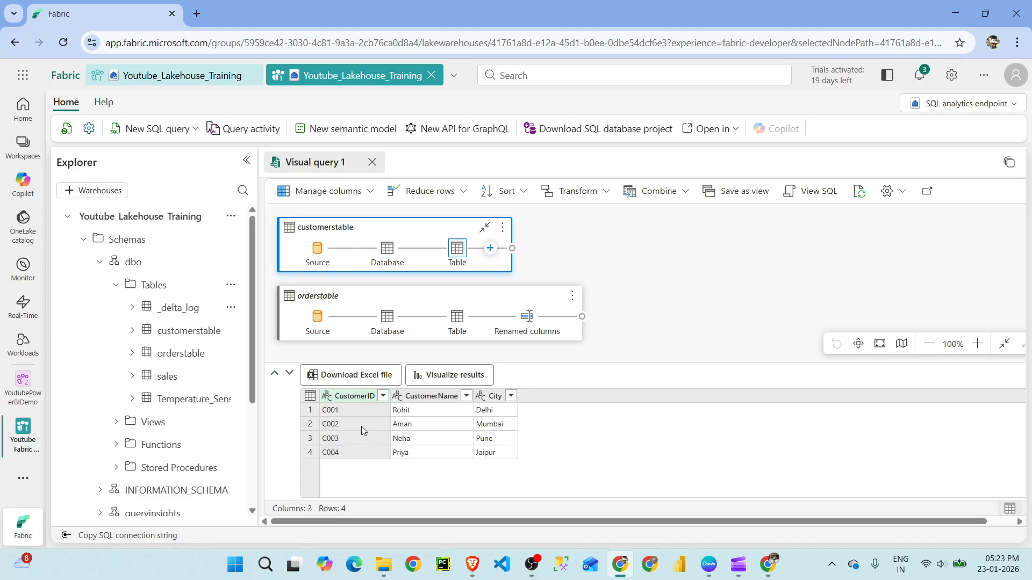
# - Start merging as a new query, with orderstable as left table matched on CustID and customerstable as right table matched on CustomerID
pyautogui.click(421, 297)
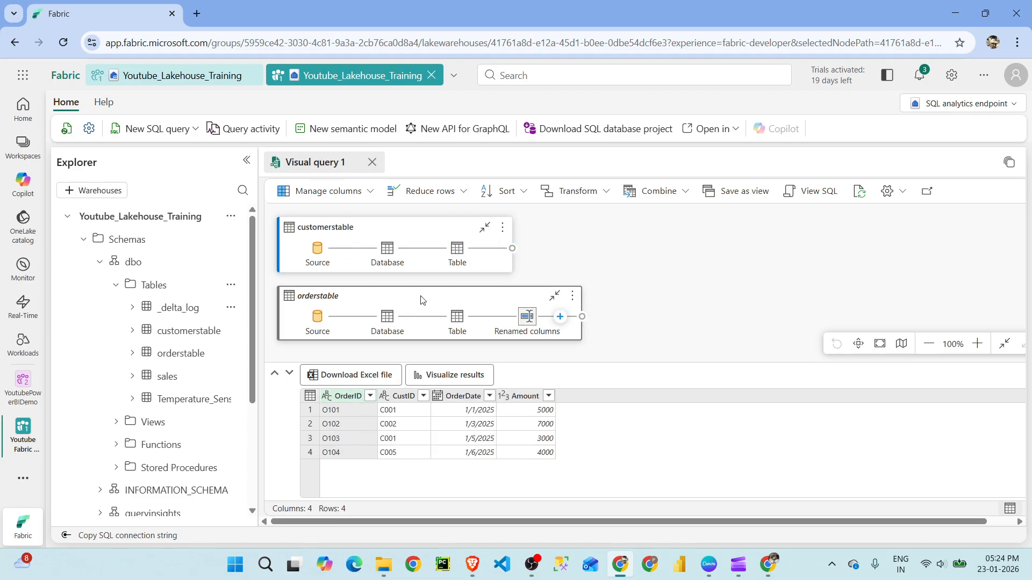
pyautogui.click(687, 192)
pyautogui.click(683, 232)
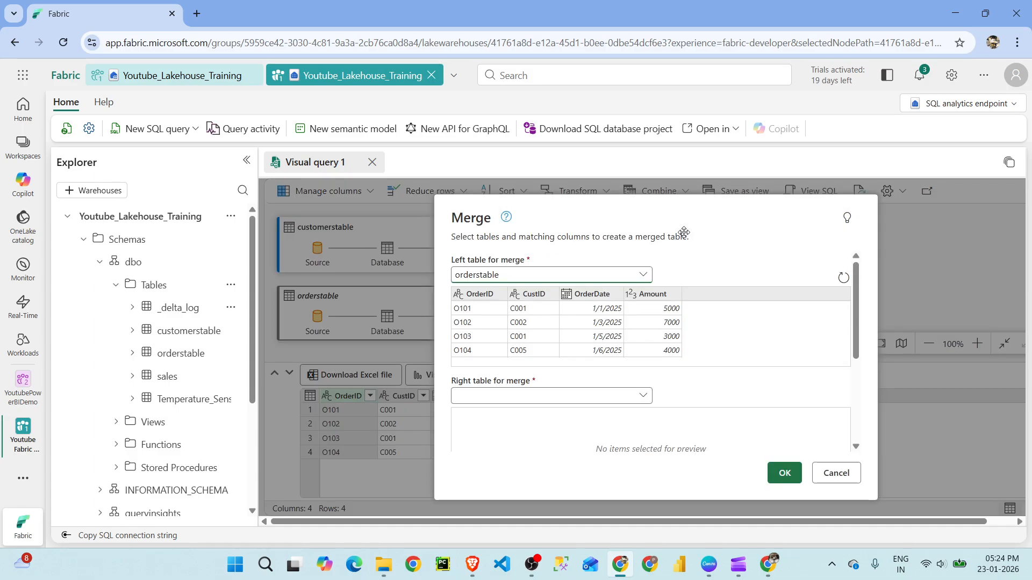
pyautogui.click(539, 295)
pyautogui.click(602, 395)
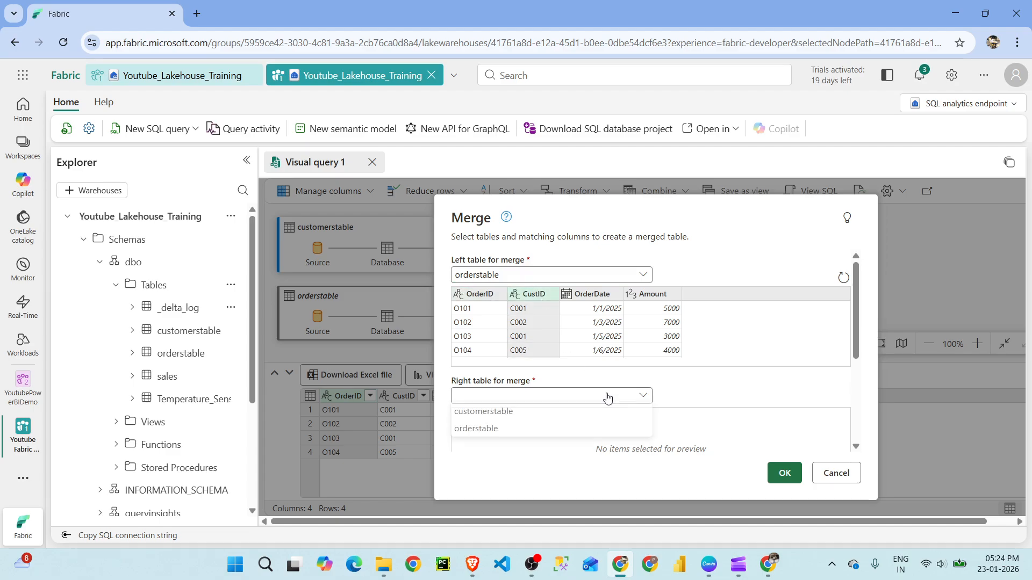
pyautogui.click(520, 421)
pyautogui.scroll(-3, 510, 349)
pyautogui.click(486, 280)
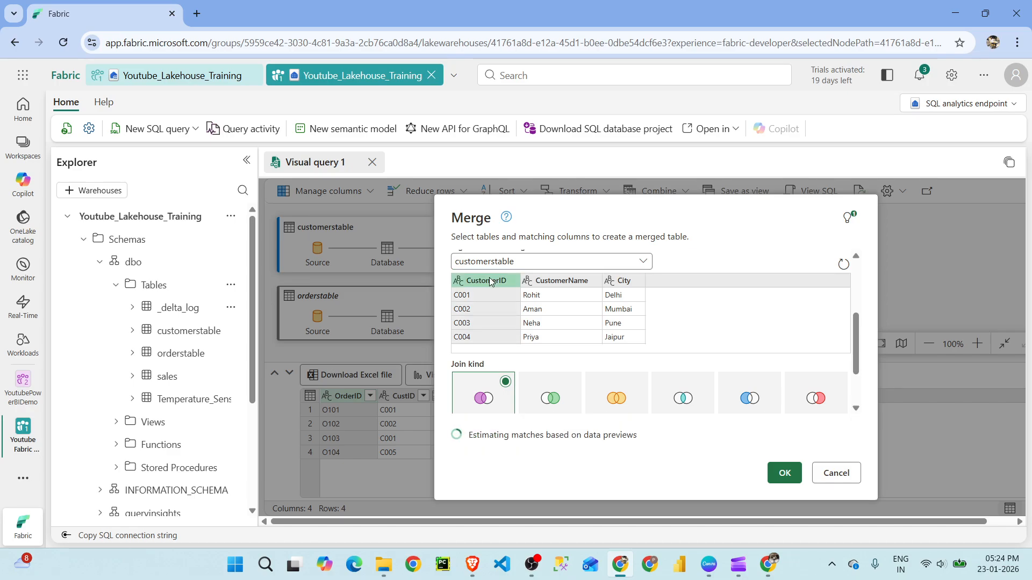
# - Set the join kind to Inner and complete the merge of orderstable with customerstable
pyautogui.scroll(3, 697, 348)
pyautogui.scroll(-3, 719, 341)
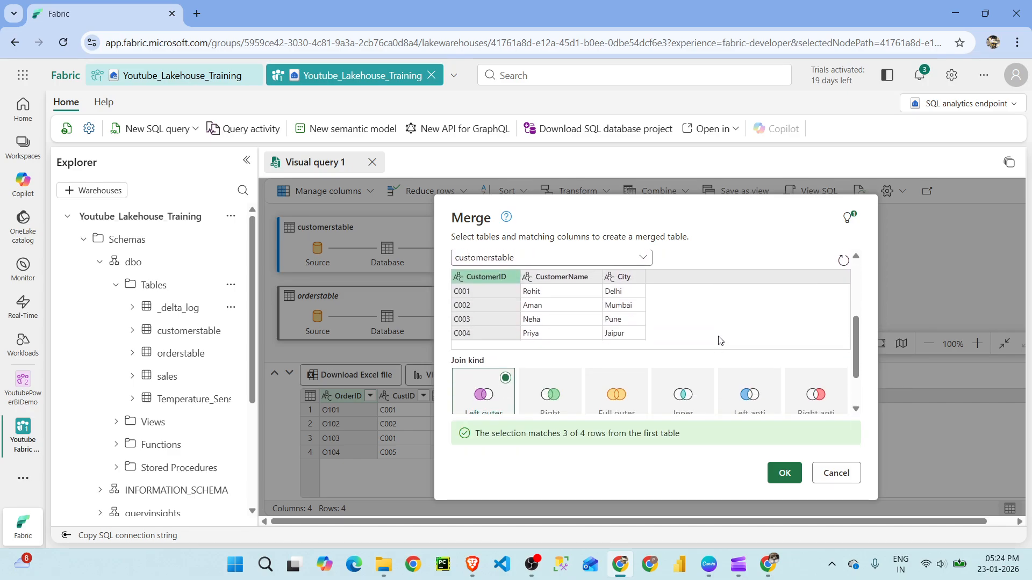
pyautogui.scroll(-2, 719, 341)
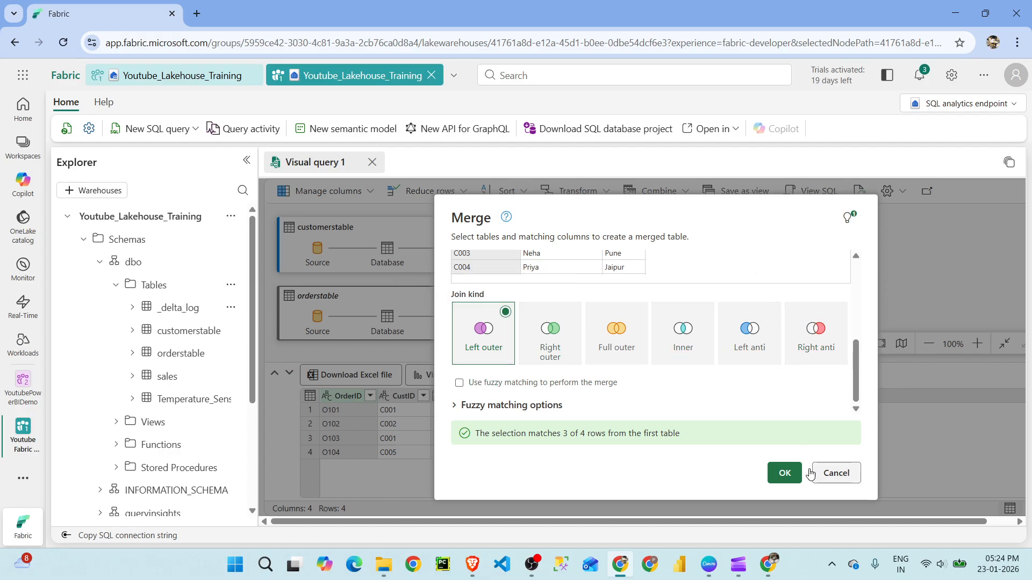
pyautogui.click(688, 338)
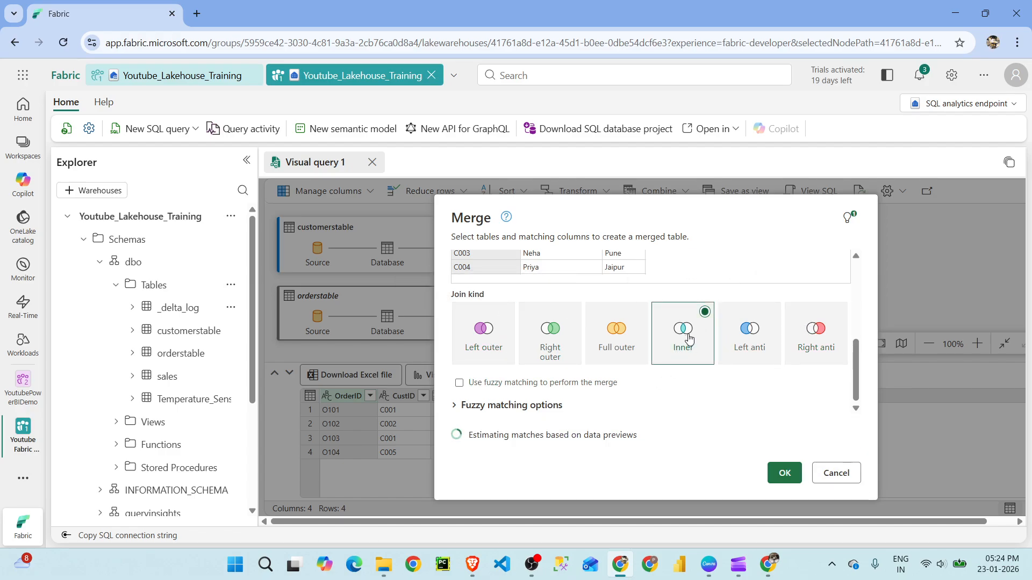
pyautogui.click(792, 480)
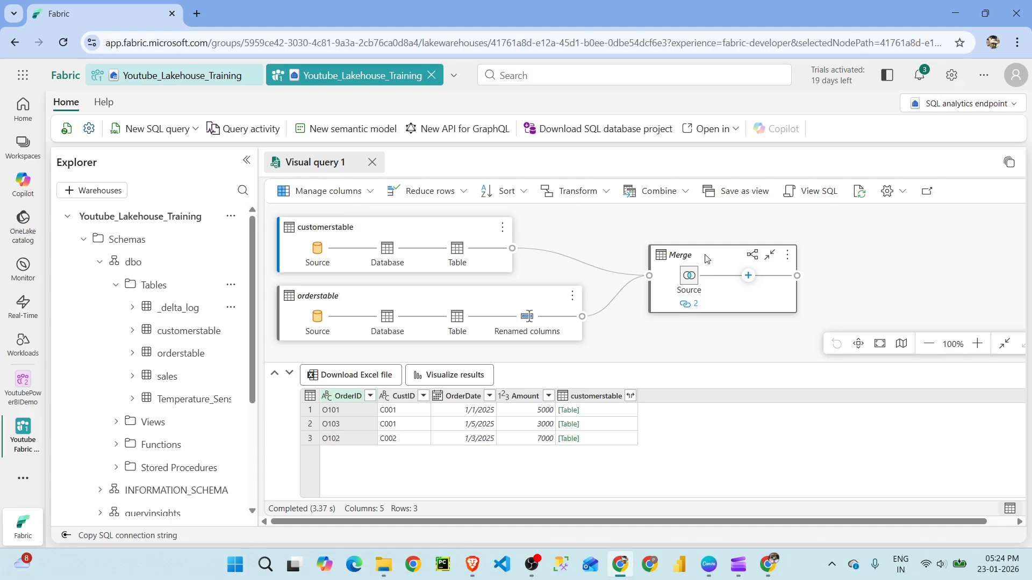
# - Expand the customerstable column of the merged query with only CustomerName and City, leaving out CustomerID
pyautogui.click(631, 397)
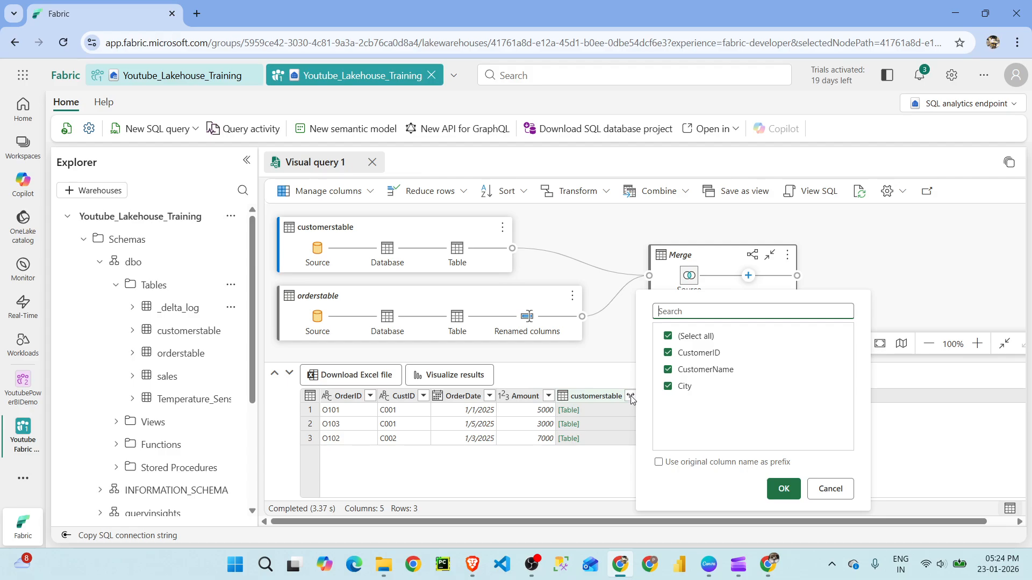
pyautogui.click(668, 353)
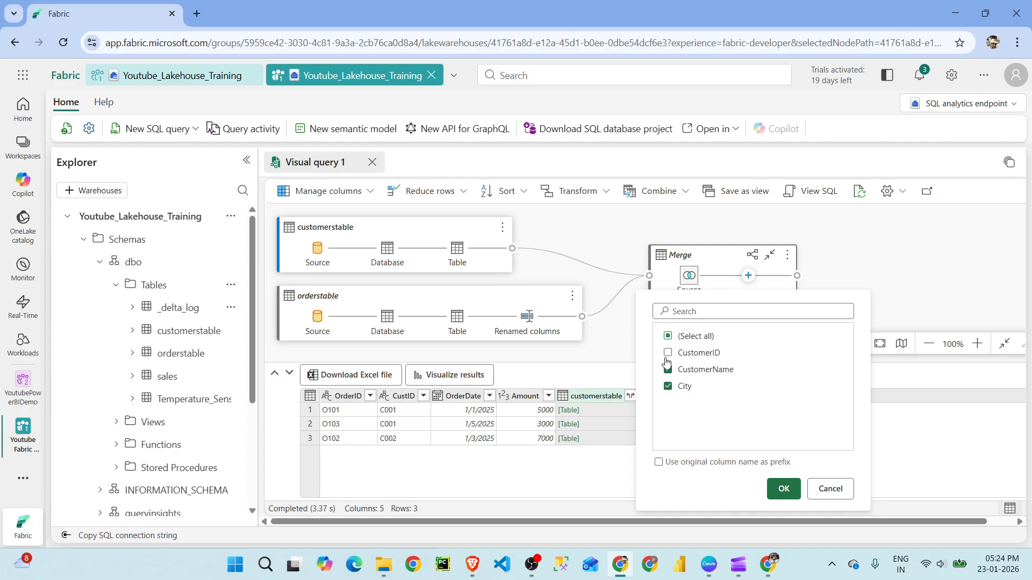
pyautogui.click(783, 490)
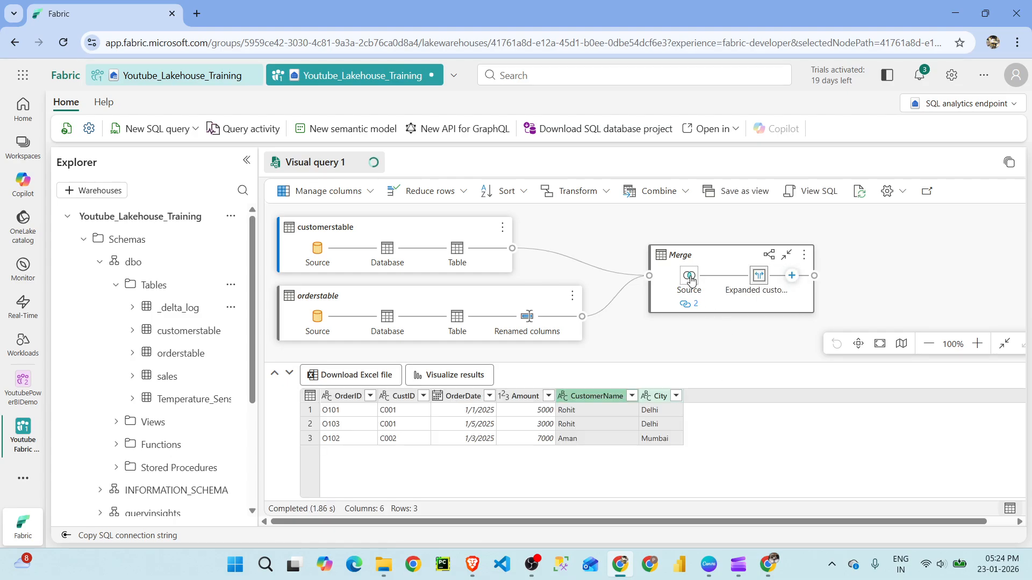
# - Check the Merge query's referenced queries and expand step, and view the generated SQL script without editing it
pyautogui.moveTo(693, 308)
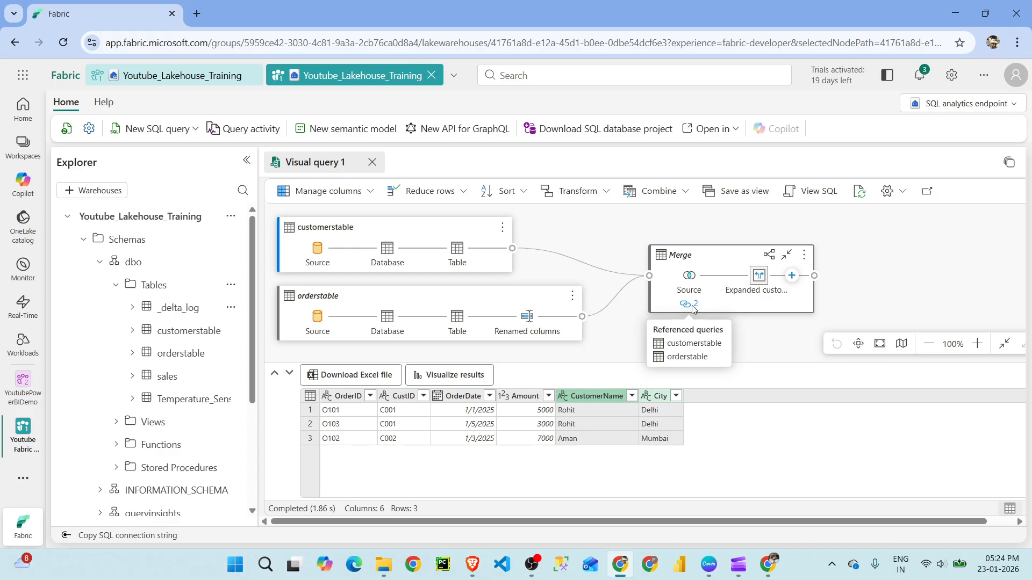
pyautogui.moveTo(759, 279)
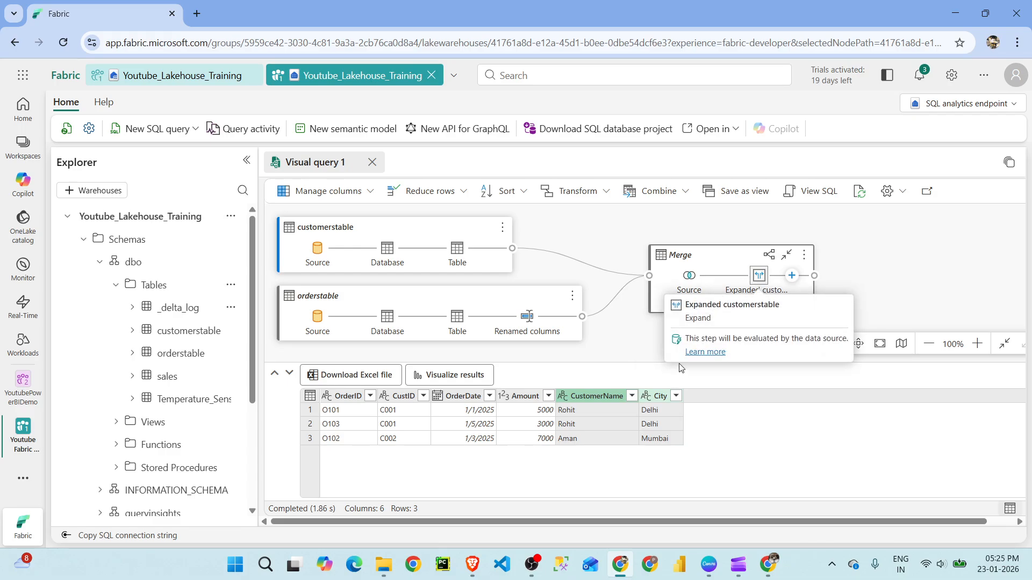
pyautogui.click(823, 194)
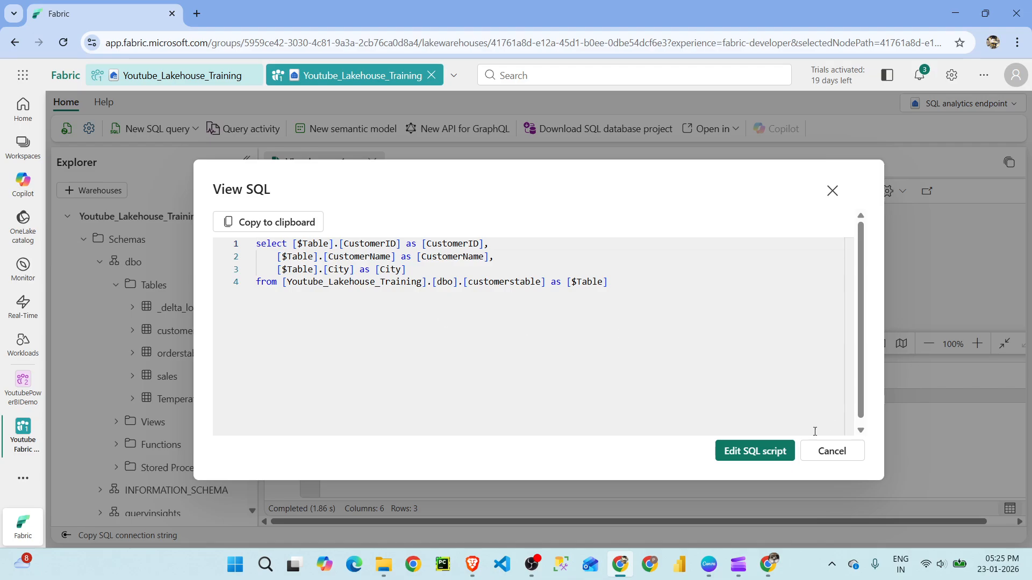
pyautogui.click(832, 451)
# - Review the SQL statement, save it as a view named MergeView in the dbo schema, and list the schema's views
pyautogui.click(744, 194)
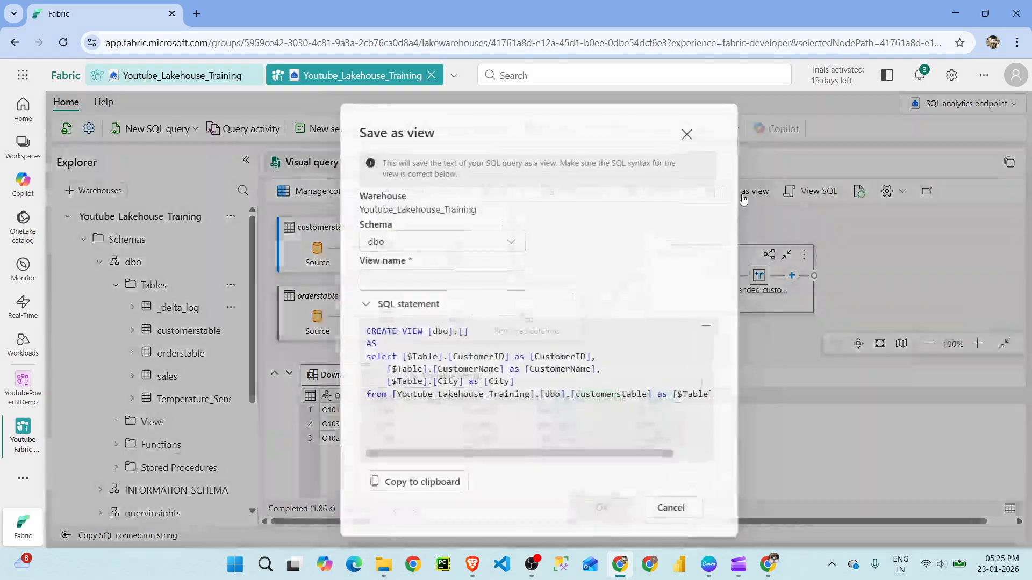
pyautogui.moveTo(604, 456); pyautogui.dragTo(689, 454)
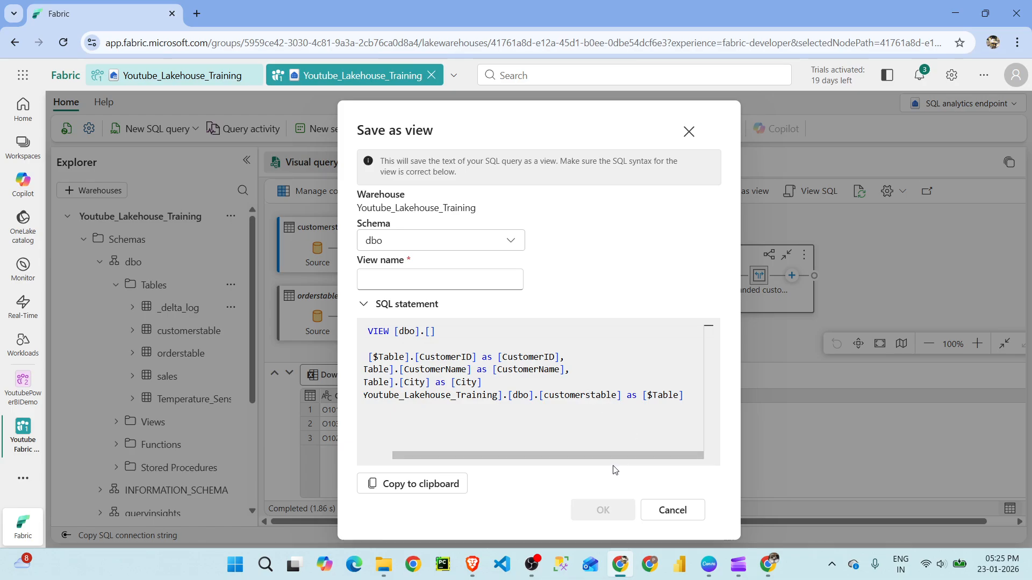
pyautogui.moveTo(610, 455); pyautogui.dragTo(451, 458)
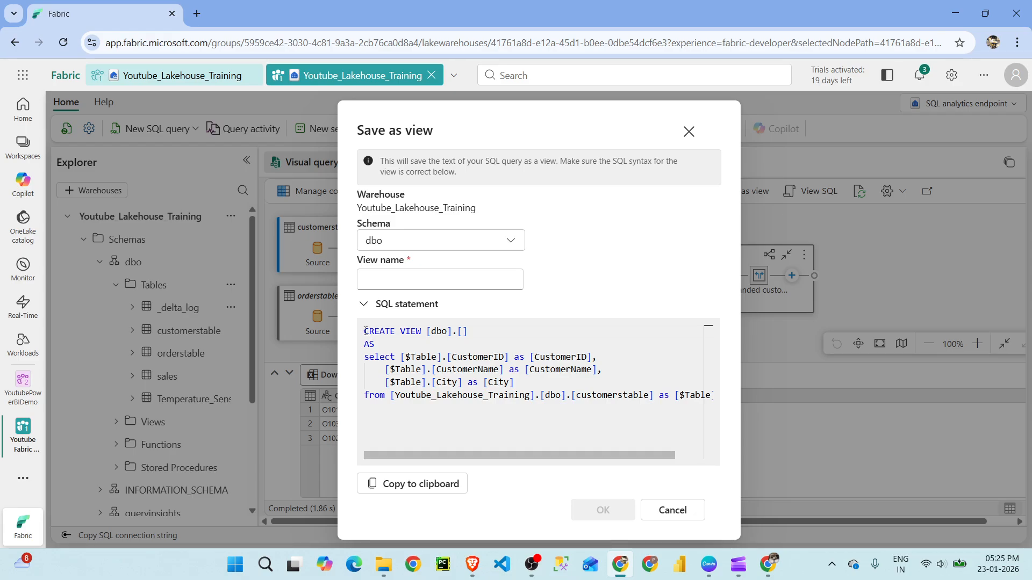
pyautogui.moveTo(366, 331); pyautogui.dragTo(371, 343)
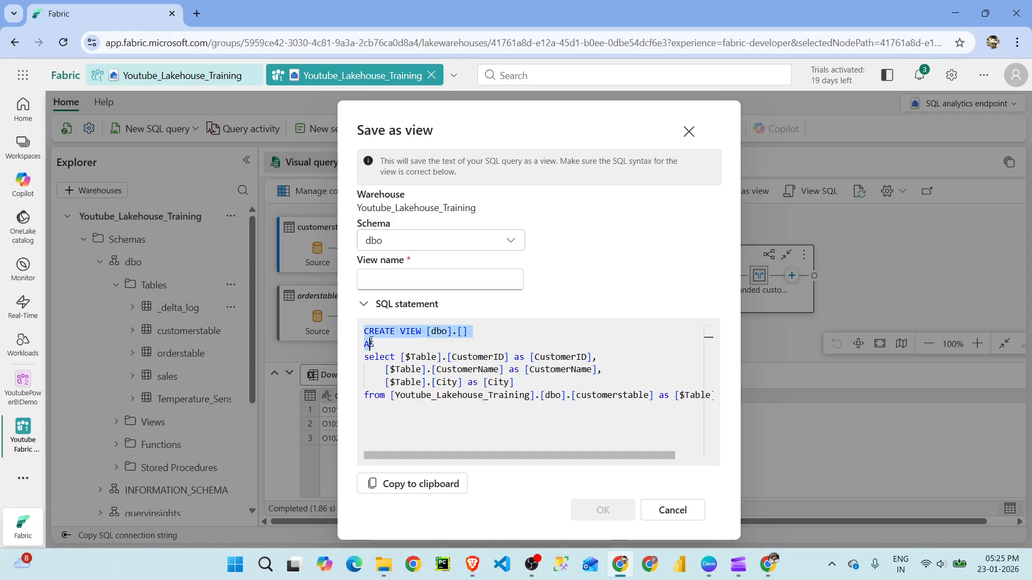
pyautogui.click(407, 280)
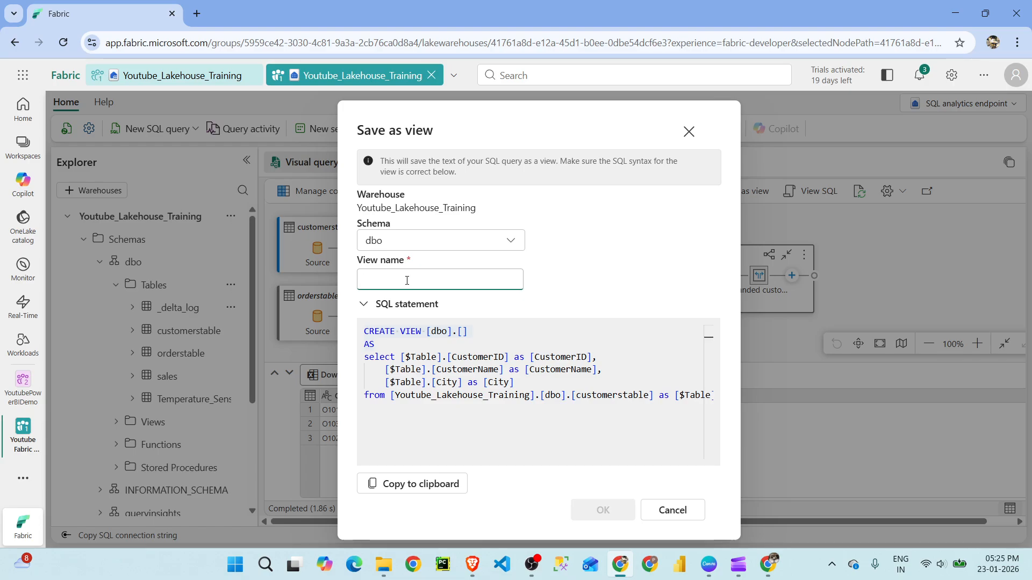
pyautogui.write('Mer')
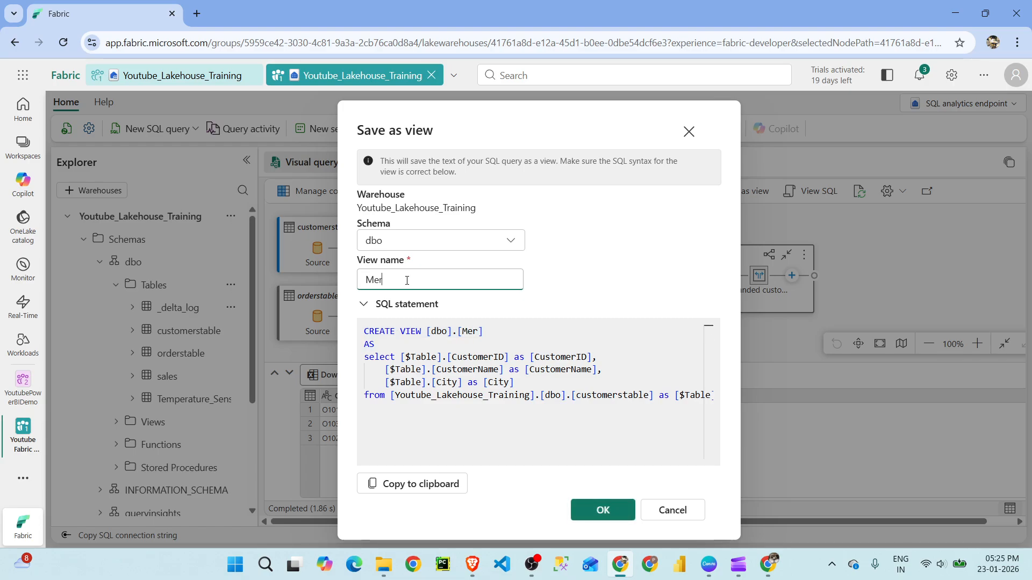
pyautogui.write('geView')
pyautogui.moveTo(464, 333); pyautogui.dragTo(511, 334)
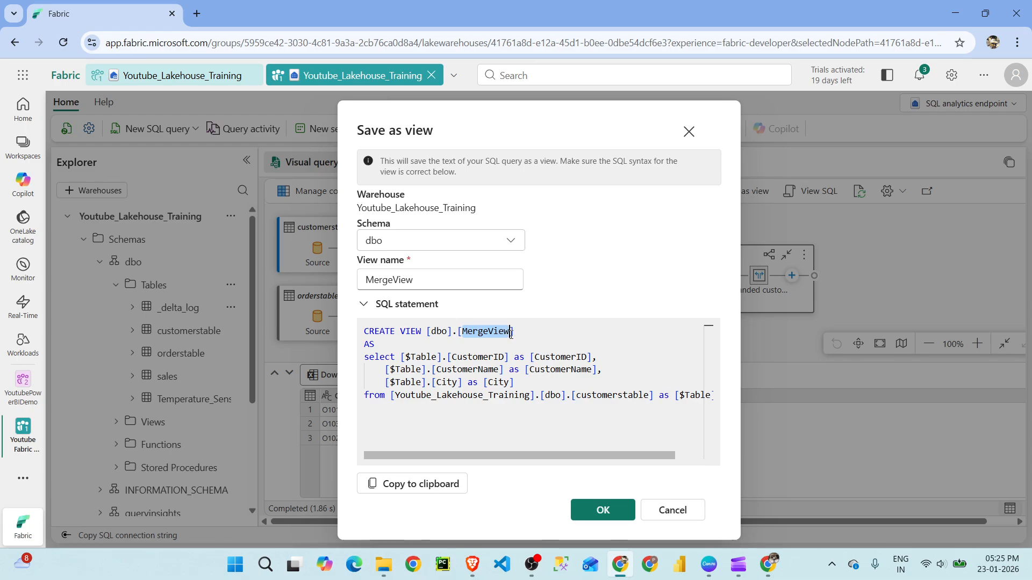
pyautogui.click(603, 514)
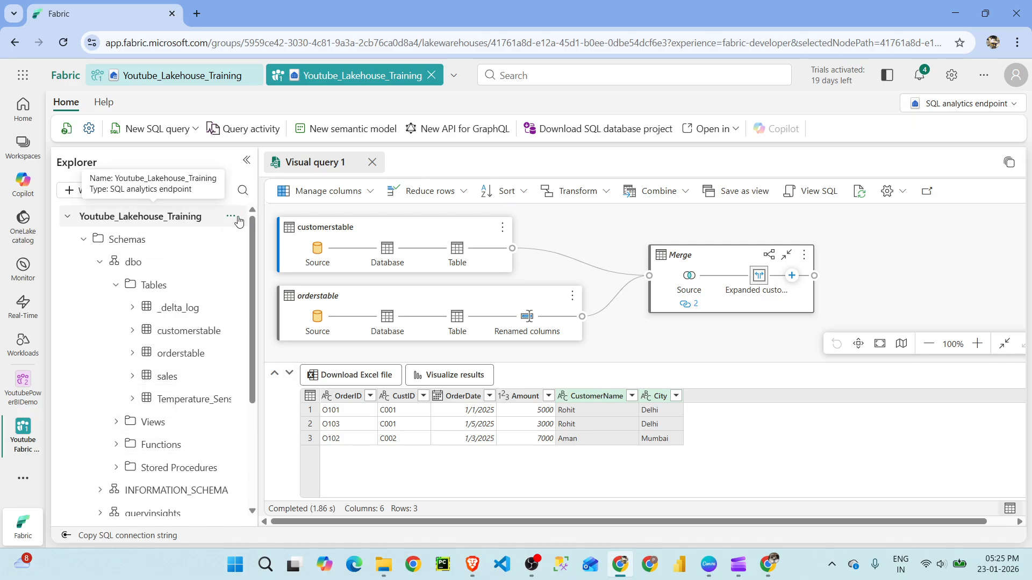
pyautogui.click(118, 427)
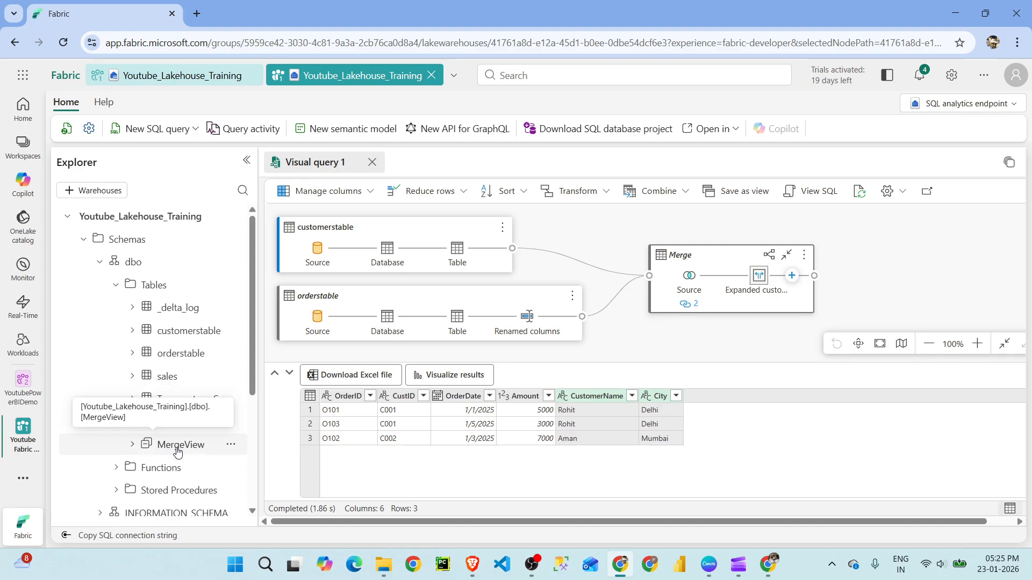